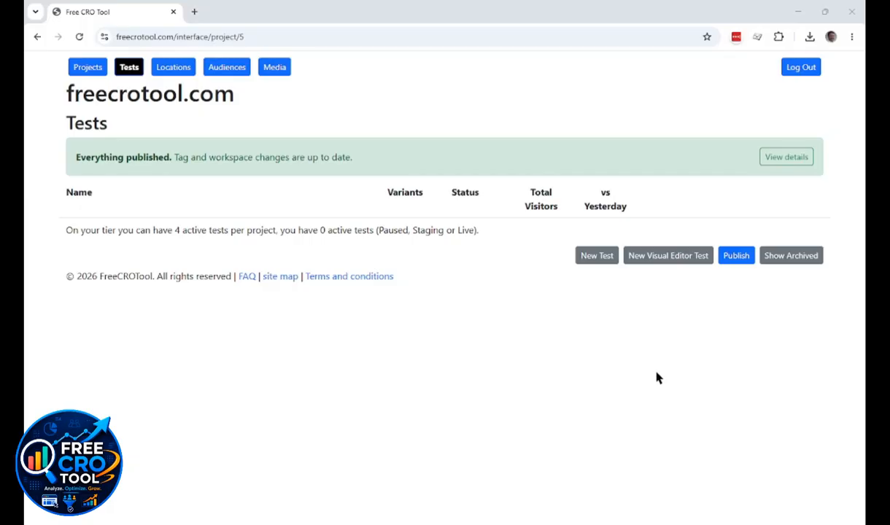
Step: Create a visual editor test named "Homepage - Headline change" with 2 variants on the / (Homepage) test page
click(669, 261)
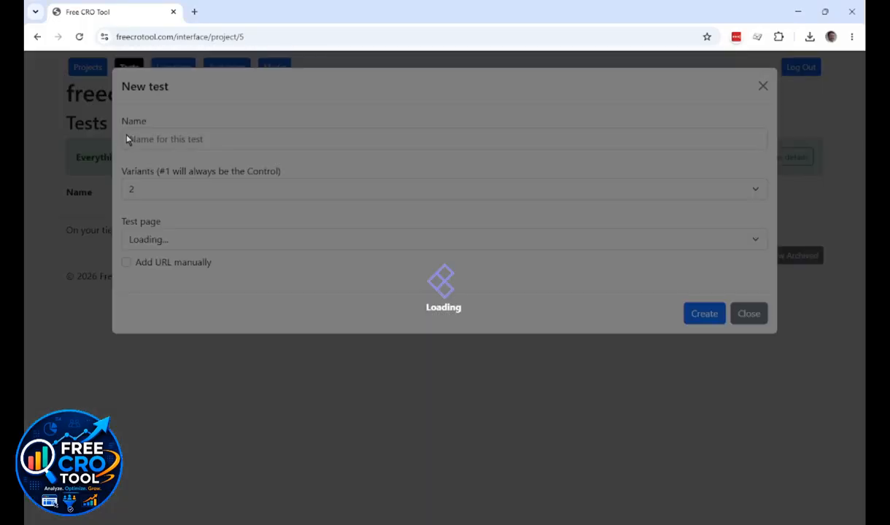
click(130, 138)
click(206, 167)
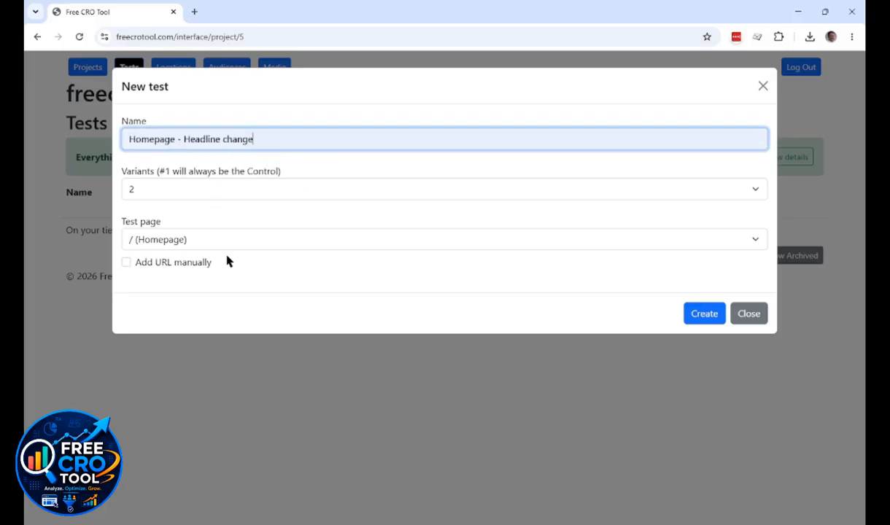
click(697, 313)
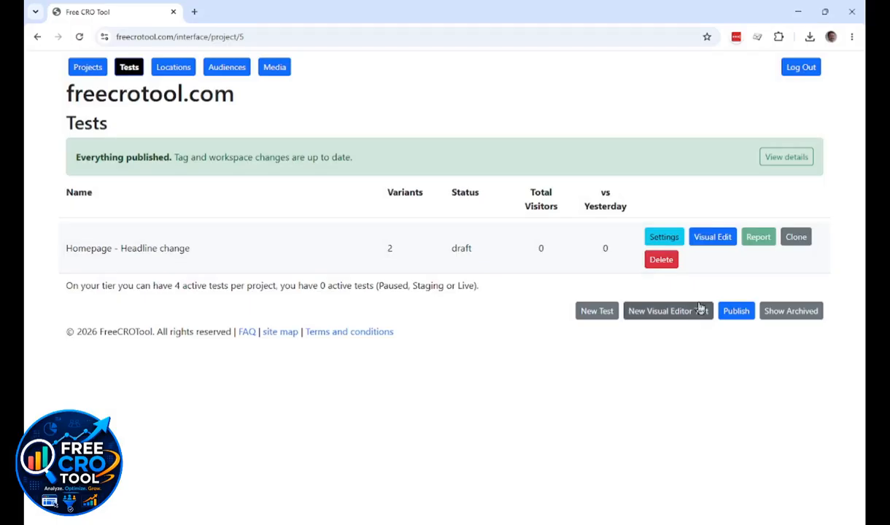
Step: Open the test for visual editing and change variant #1's main headline to "Improve Your Website Using A/B Testing"
click(705, 243)
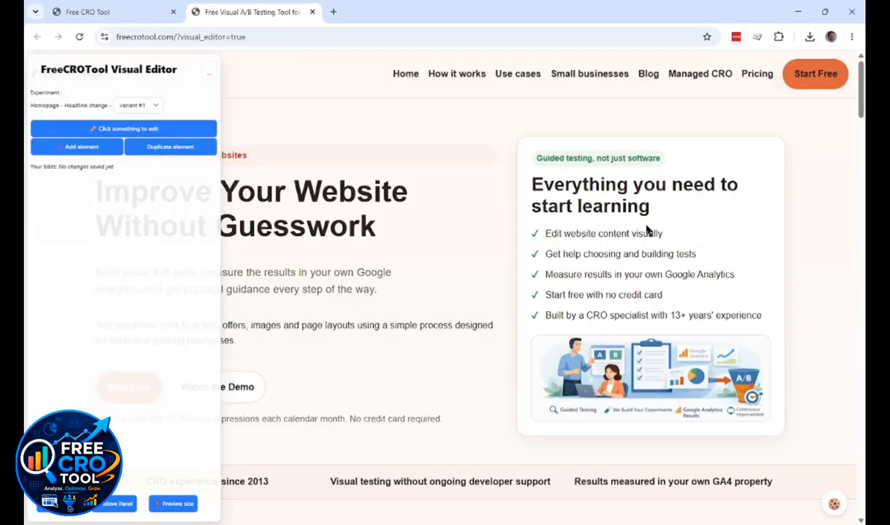
click(149, 135)
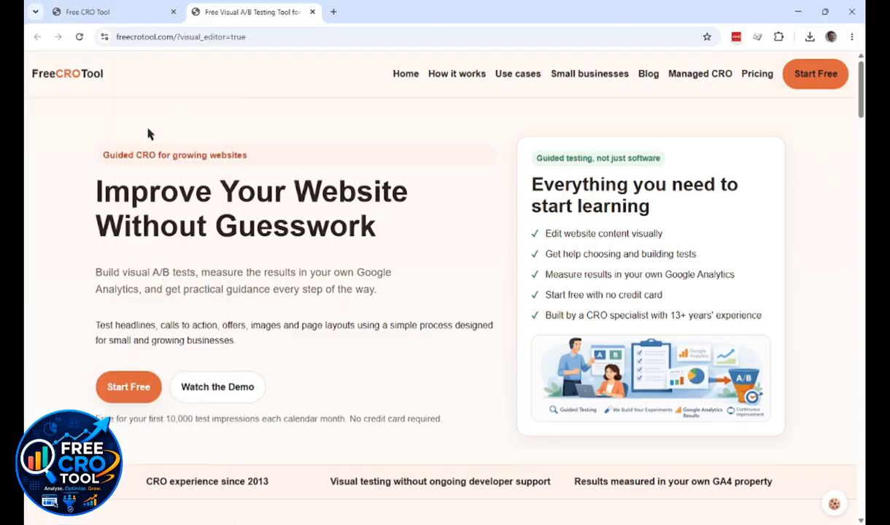
click(222, 191)
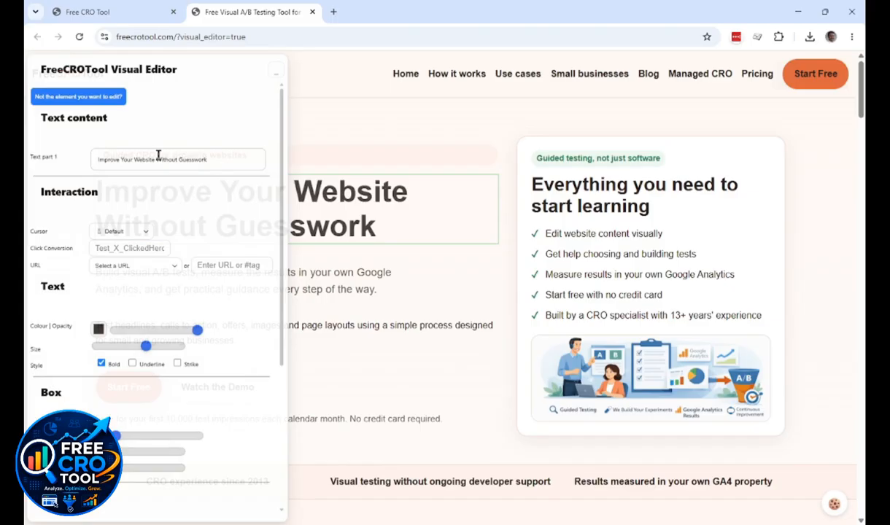
drag(158, 156, 220, 157)
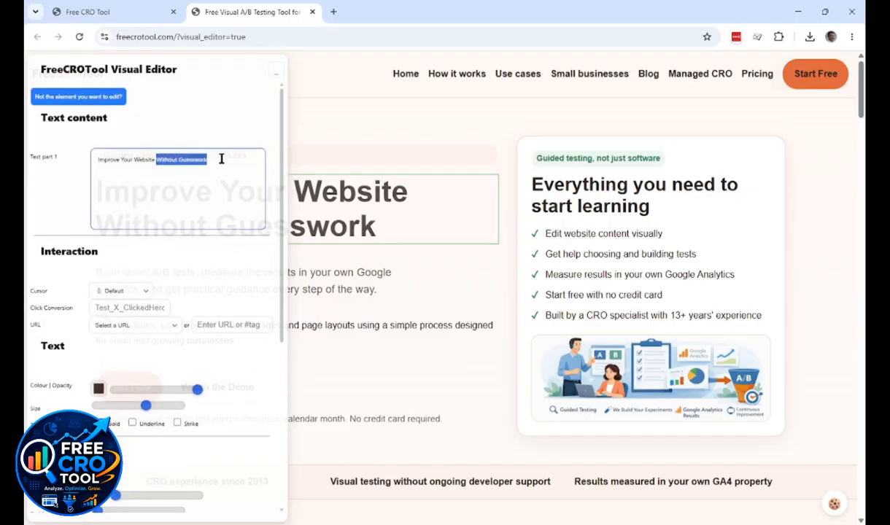
text(Using A)
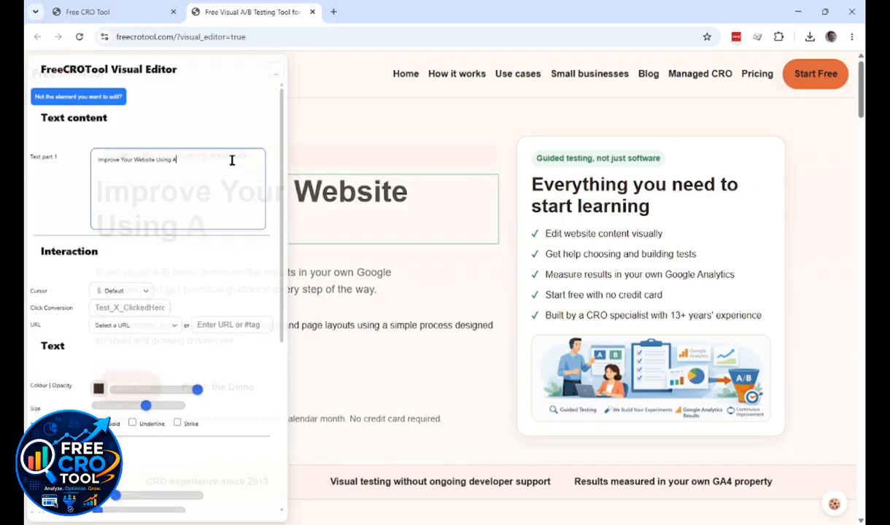
text(/B Testing)
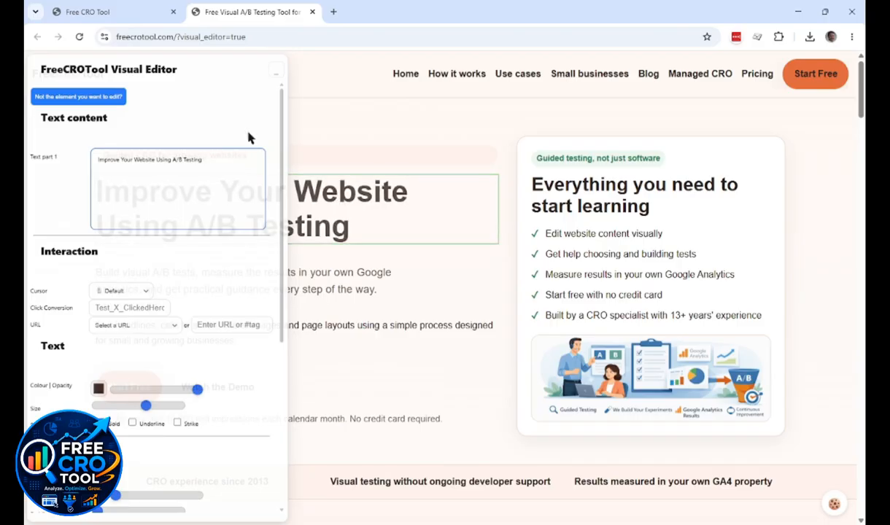
Step: Minimize the editor to check the new headline on the page, restore it and save the headline edit
click(276, 73)
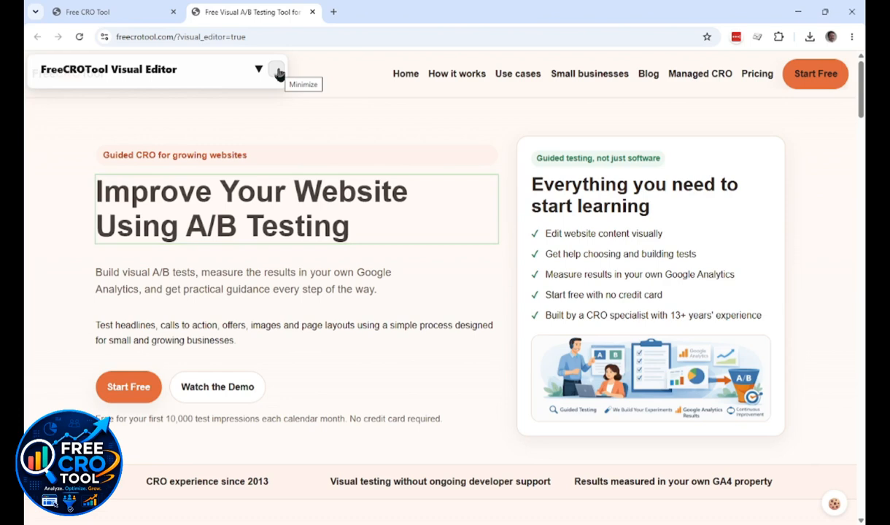
click(277, 73)
scroll(163, 358, down, 3)
scroll(164, 358, down, 2)
click(108, 503)
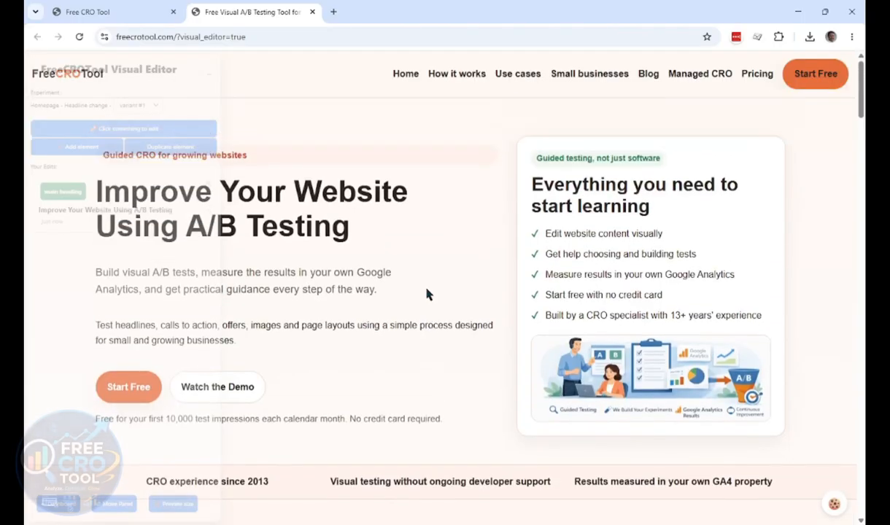
Step: Return to the project's tests and target the Homepage - Headline change test at the "All visitors" audience
click(121, 10)
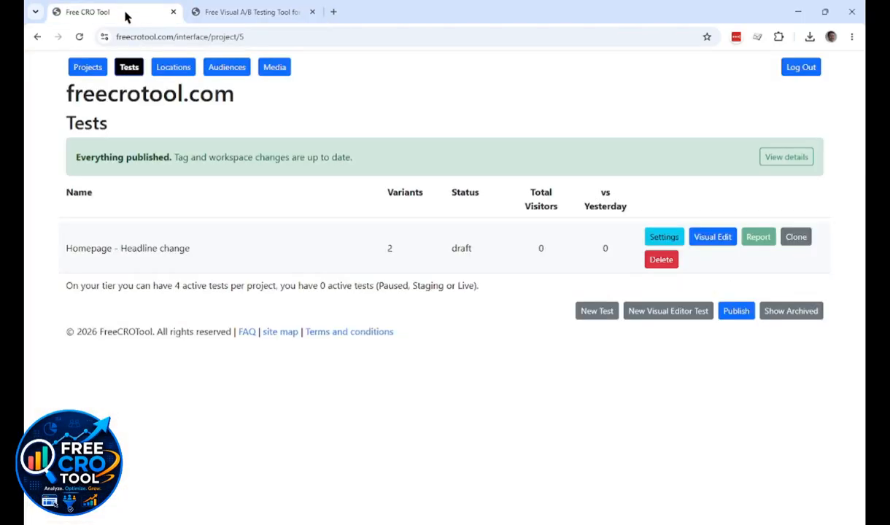
click(665, 239)
click(437, 149)
click(77, 217)
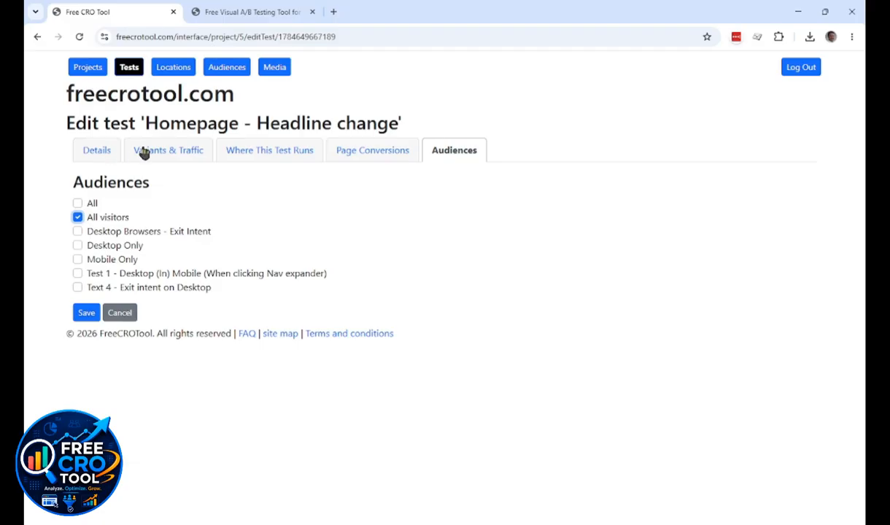
Step: Set the test status to Staging (Active), keep Variant #1 as the pinned variant and save the test
click(96, 154)
click(196, 251)
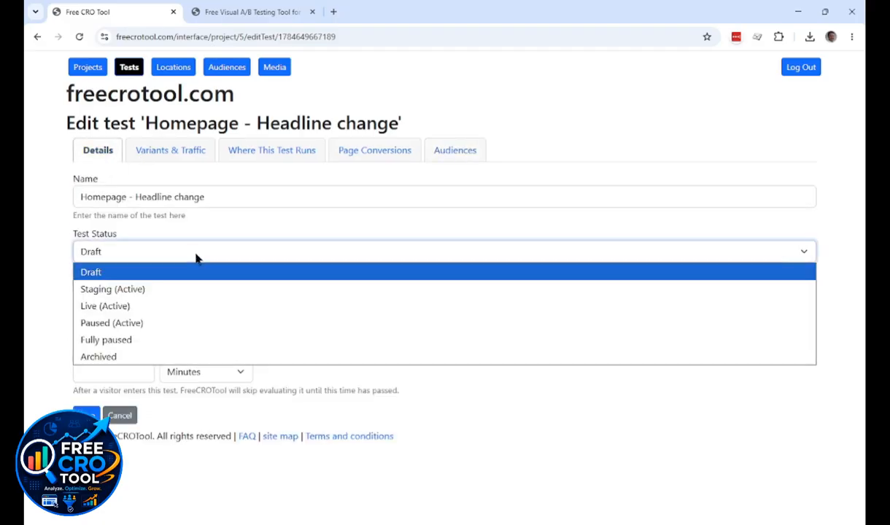
click(142, 292)
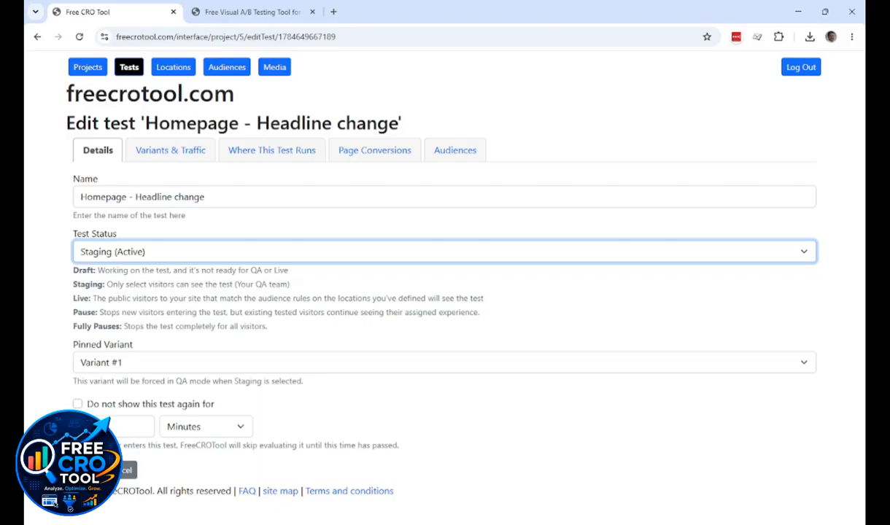
click(128, 361)
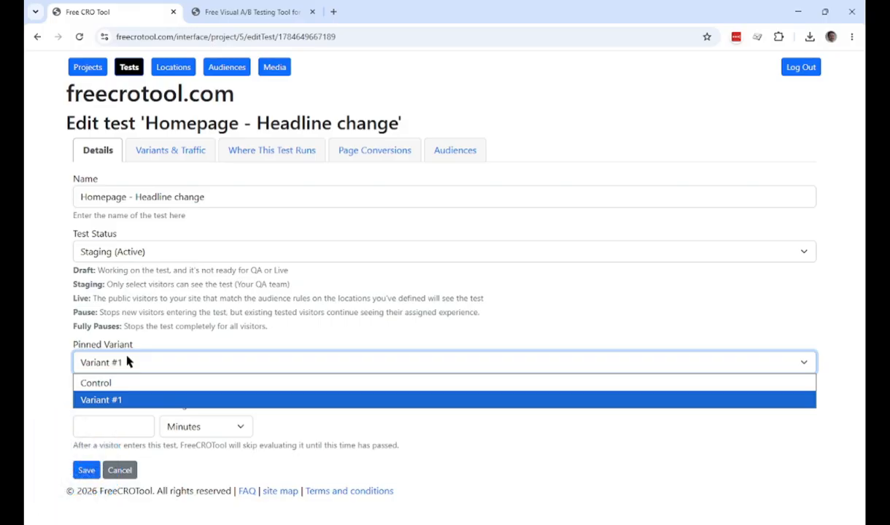
click(127, 362)
click(87, 471)
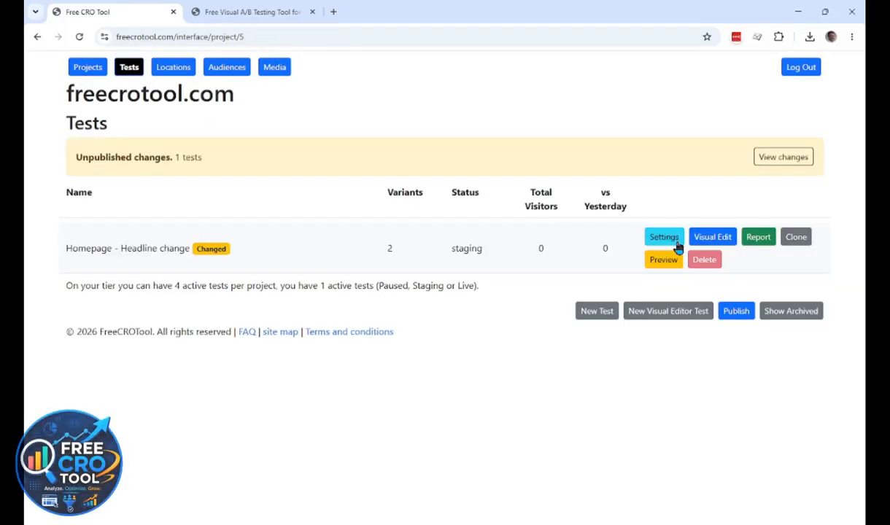
Step: Publish the staged test and preview its headline on the homepage
click(736, 312)
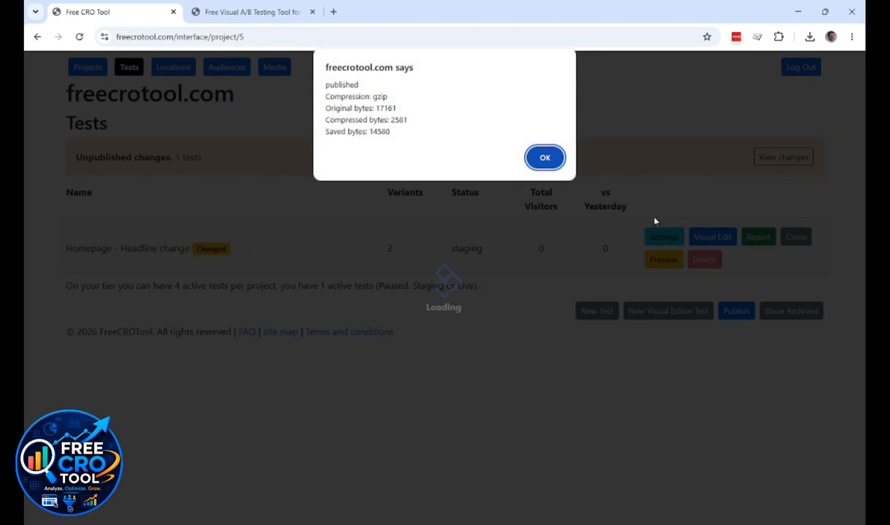
click(544, 158)
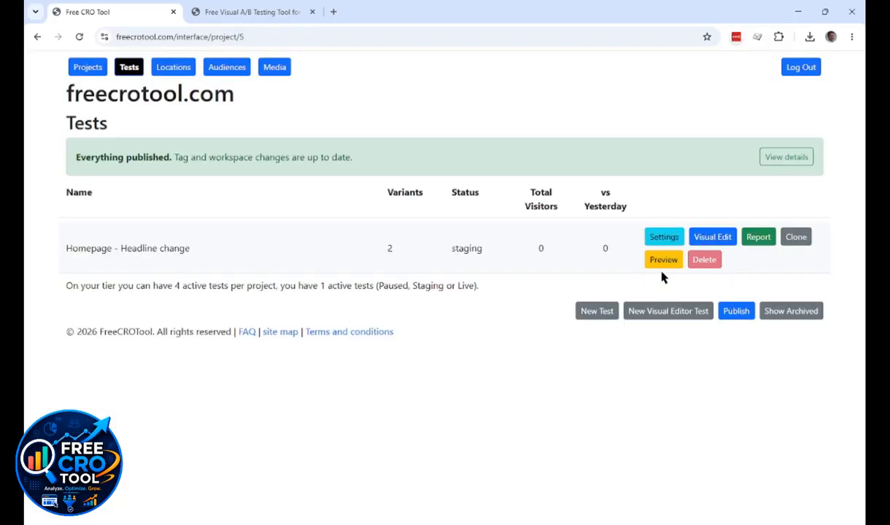
click(665, 261)
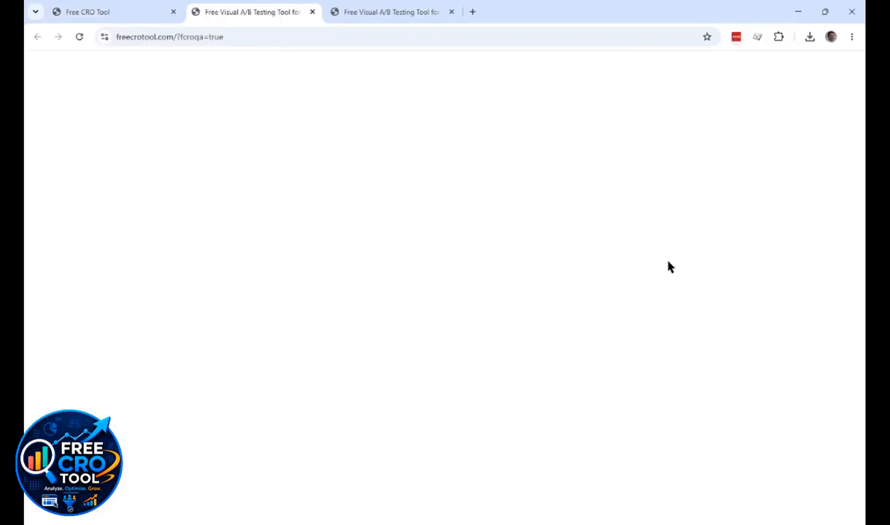
drag(91, 193, 417, 246)
click(383, 241)
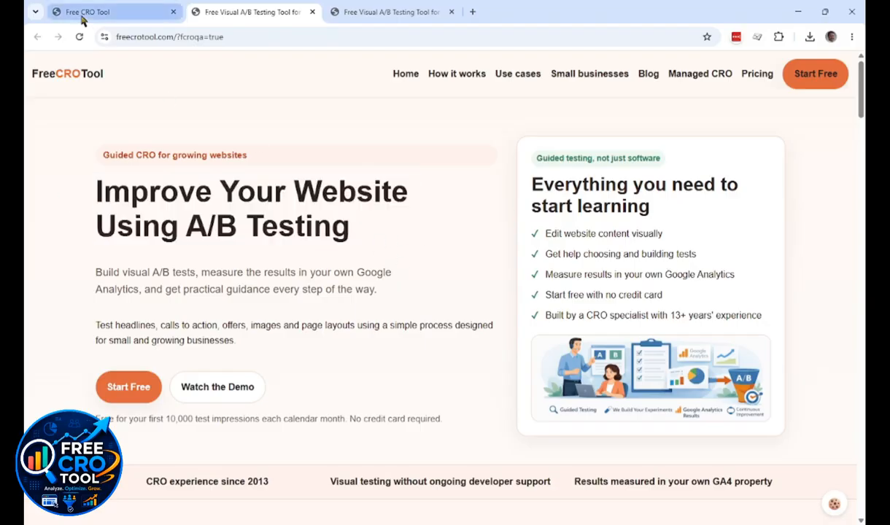
Step: Set the Homepage - Headline change test to Live (Active), save it and publish the change
click(58, 13)
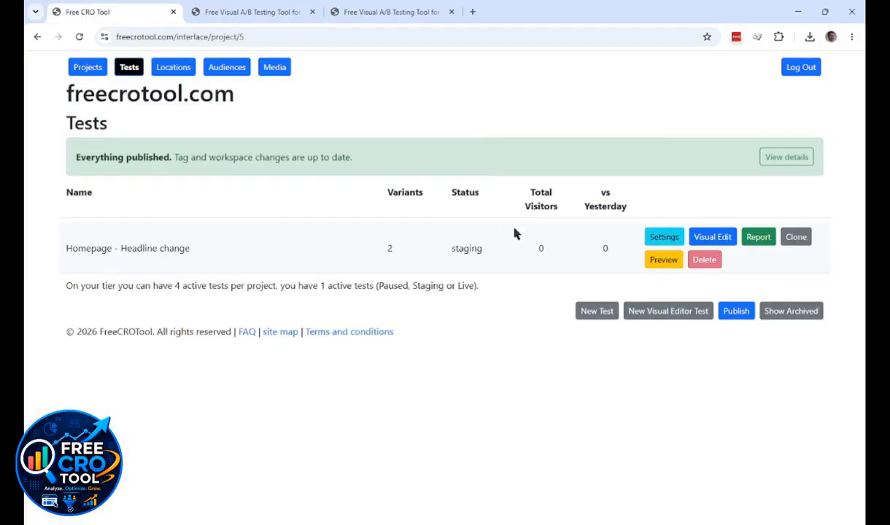
click(665, 237)
click(191, 252)
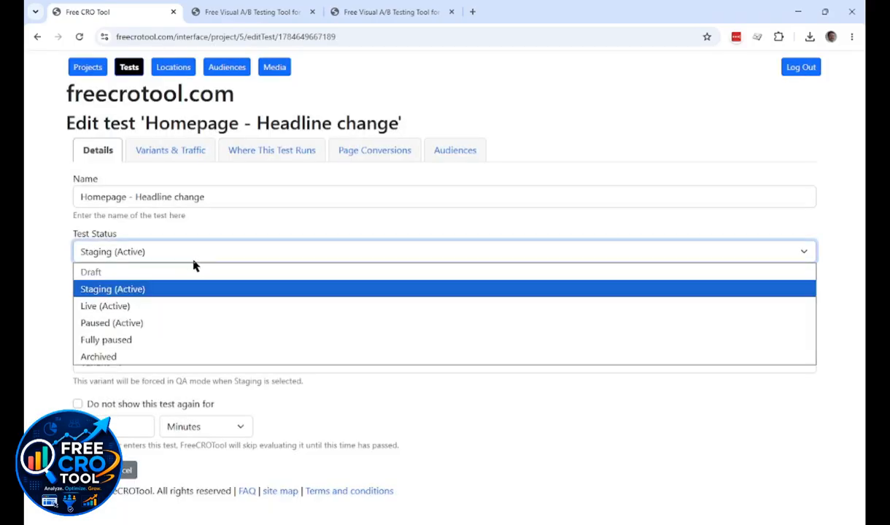
click(128, 309)
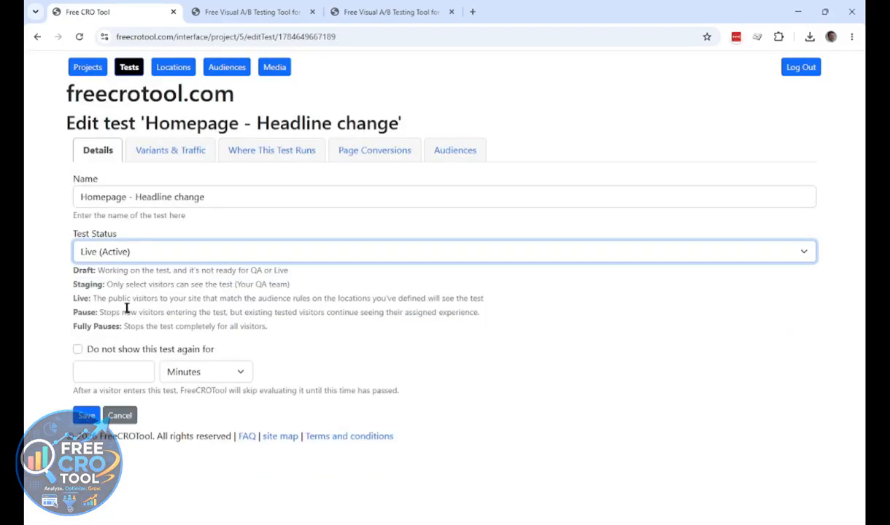
click(89, 415)
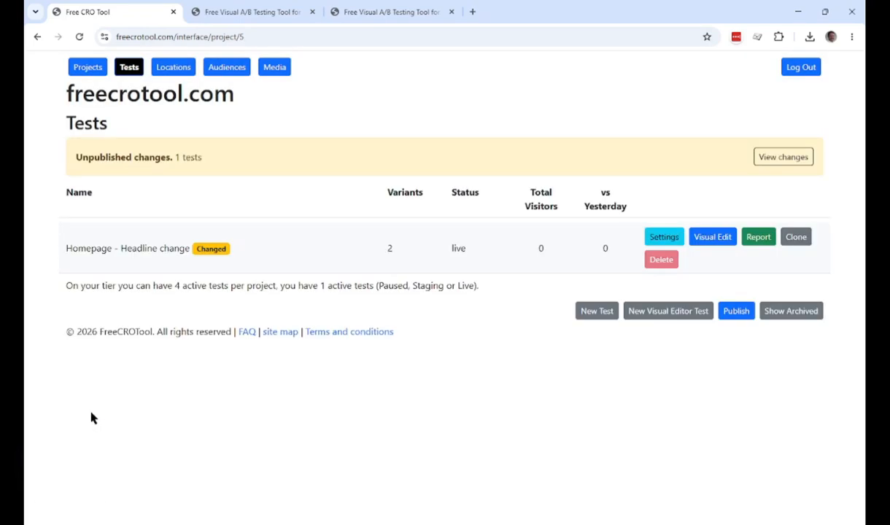
click(735, 311)
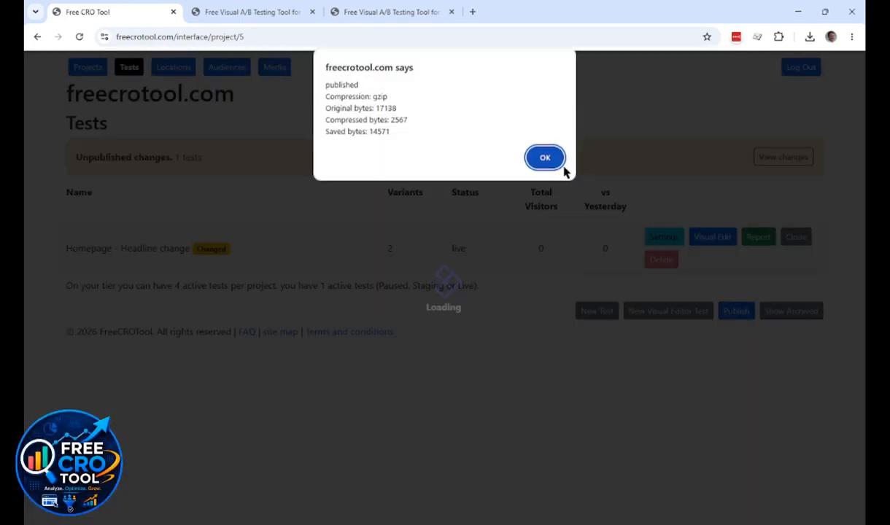
click(540, 157)
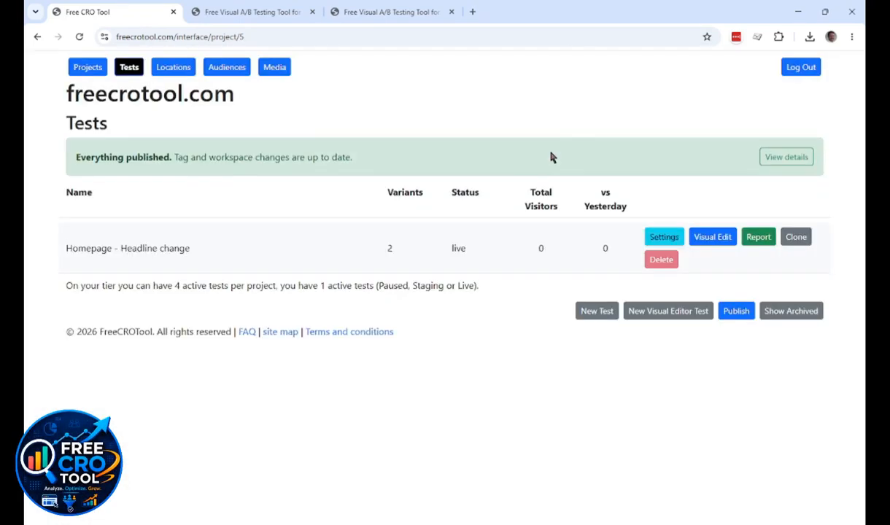
Step: Visit freecrotool.com in an incognito window, accept all cookies, check which headline is served and close the window
click(851, 37)
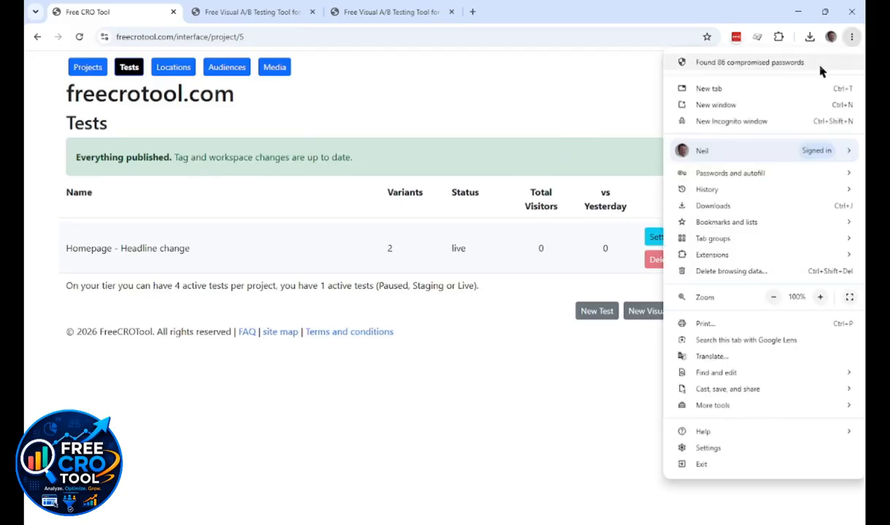
click(769, 130)
text(free)
key(Return)
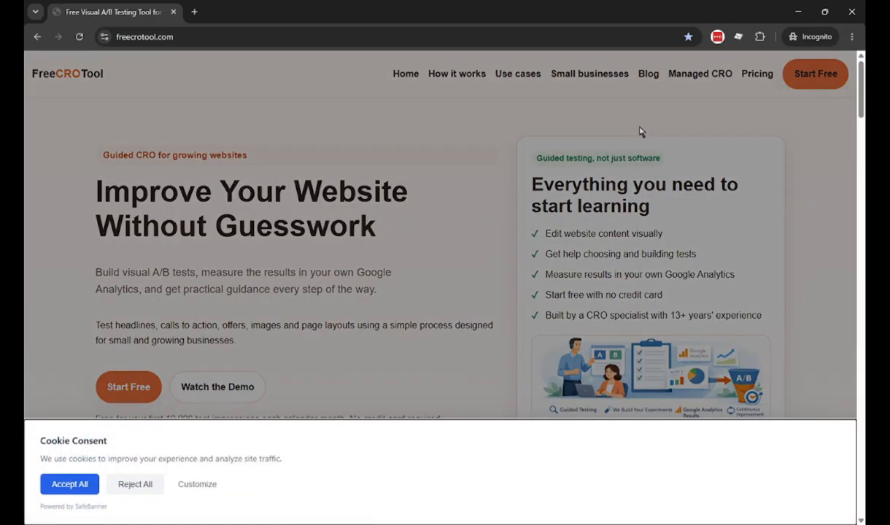
click(73, 486)
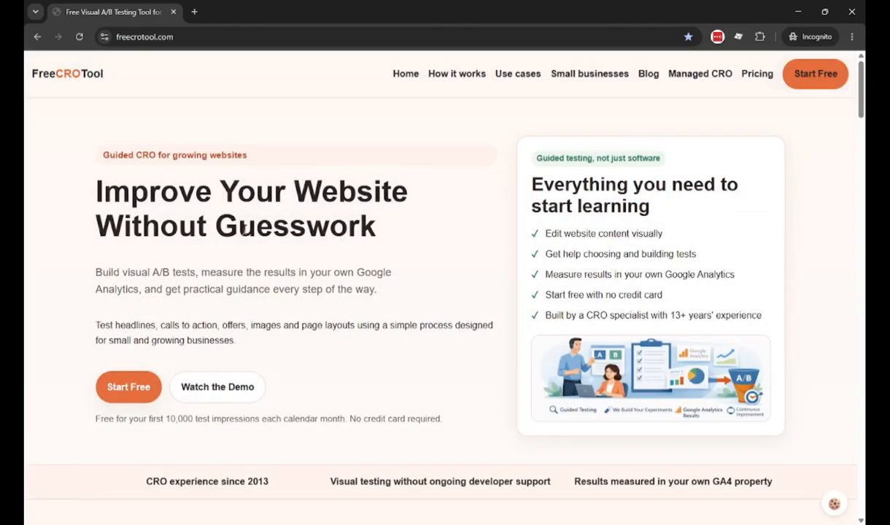
drag(374, 226, 93, 191)
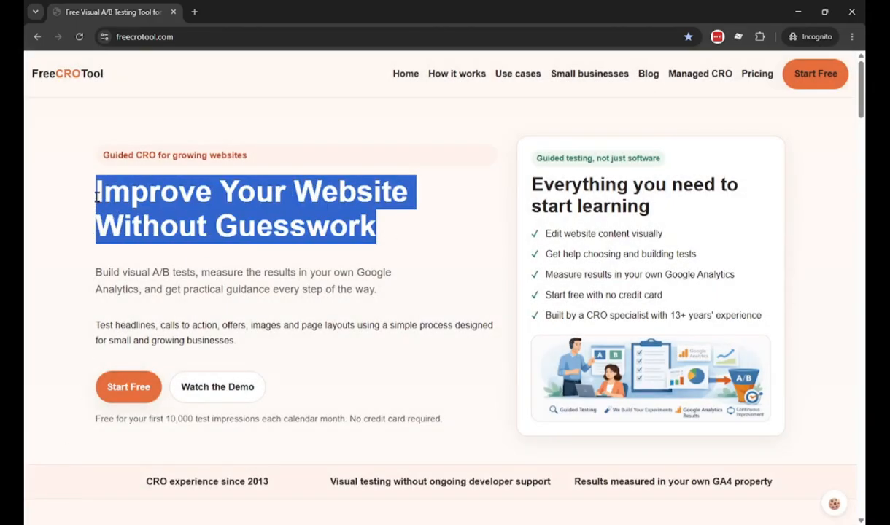
click(283, 236)
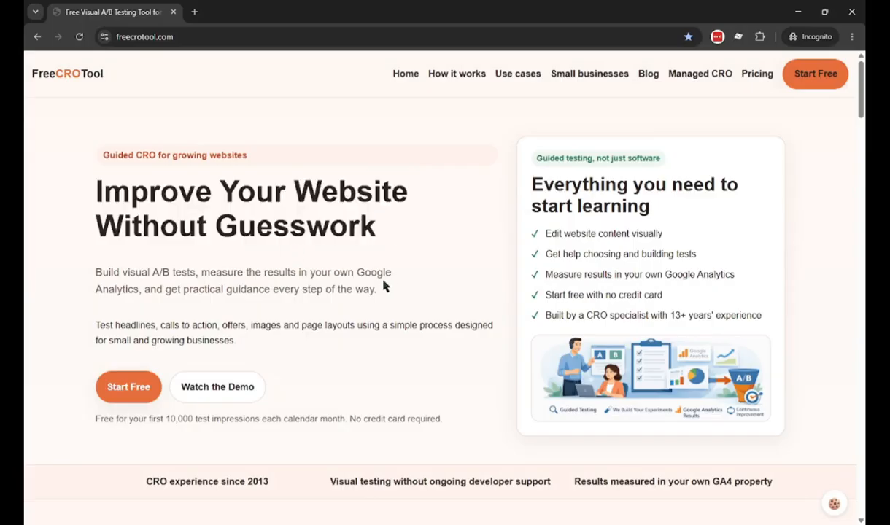
click(851, 11)
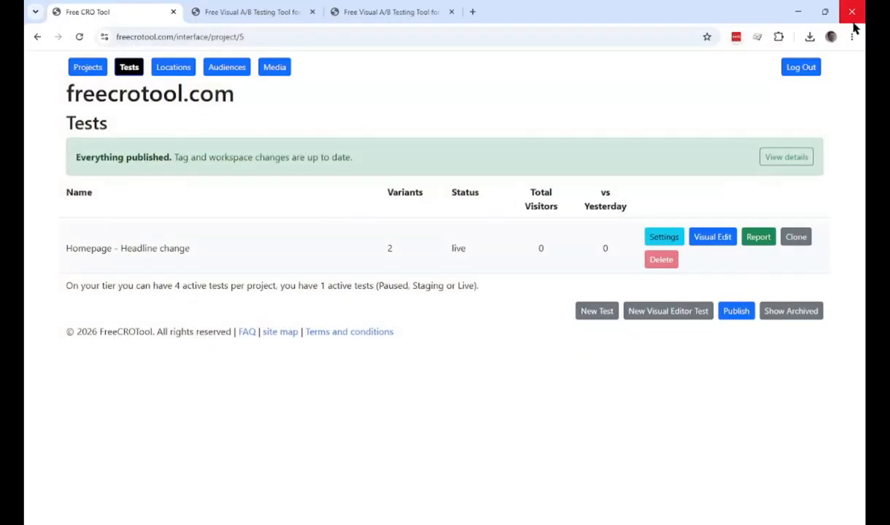
Step: Load freecrotool.com in a fresh incognito session, accept all cookies and examine the headline served to this new visitor
click(851, 36)
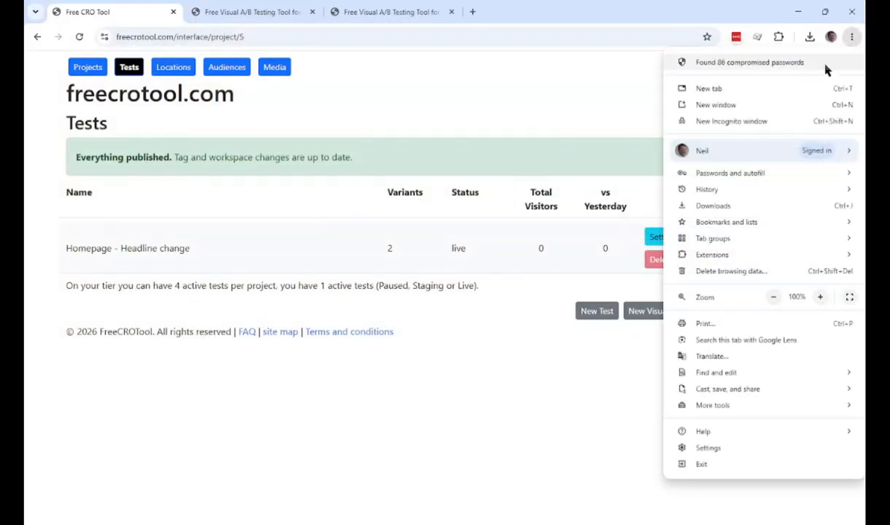
click(777, 126)
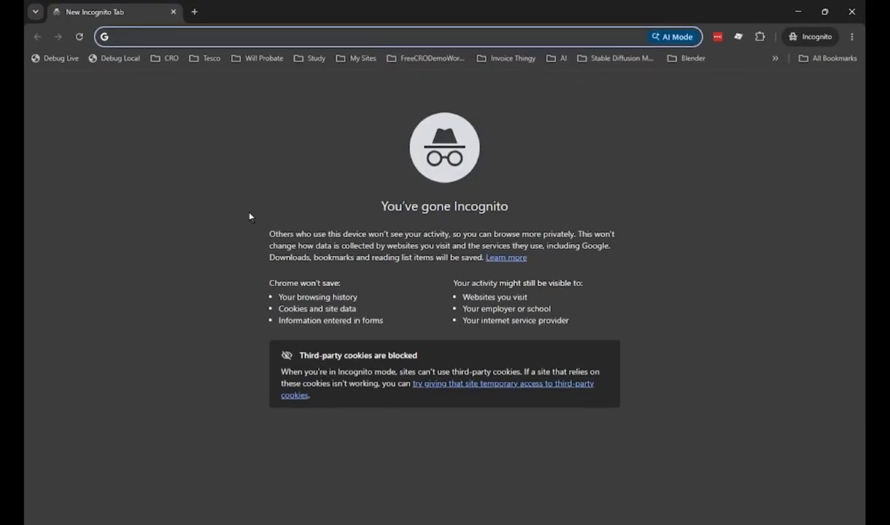
text(fre)
key(Return)
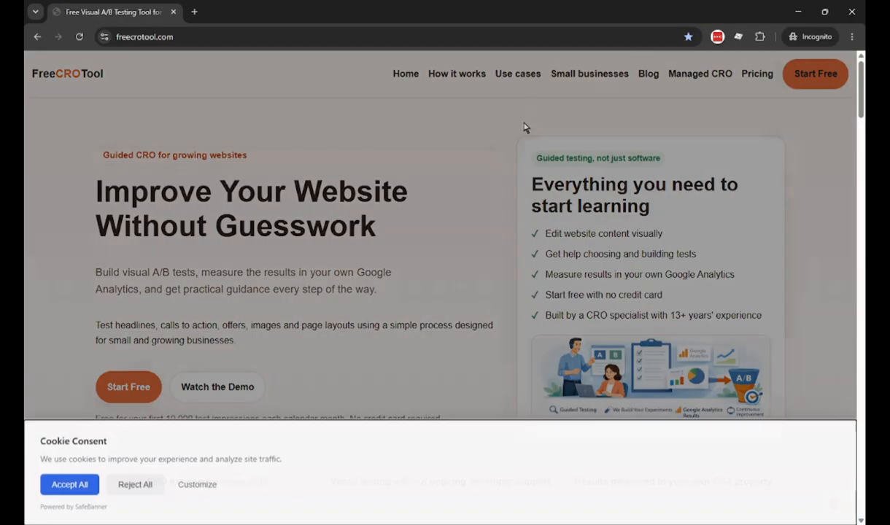
click(71, 485)
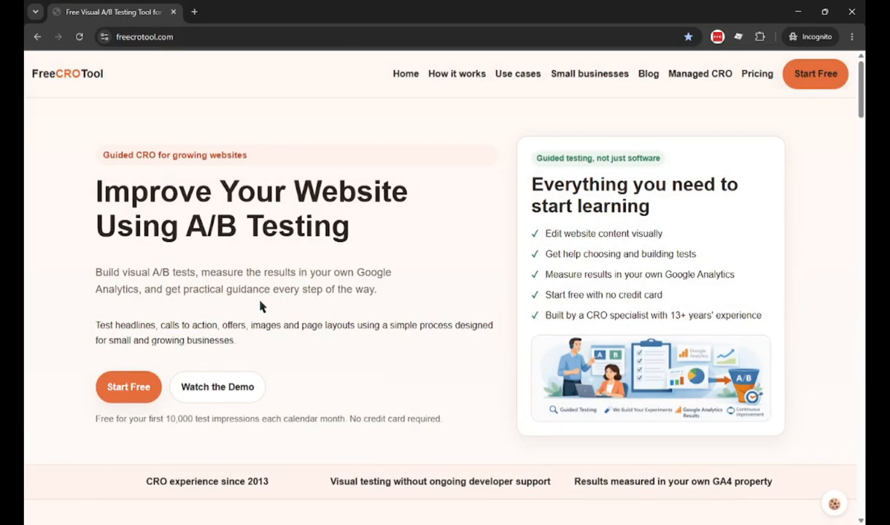
drag(348, 230, 90, 191)
click(193, 286)
drag(350, 231, 64, 191)
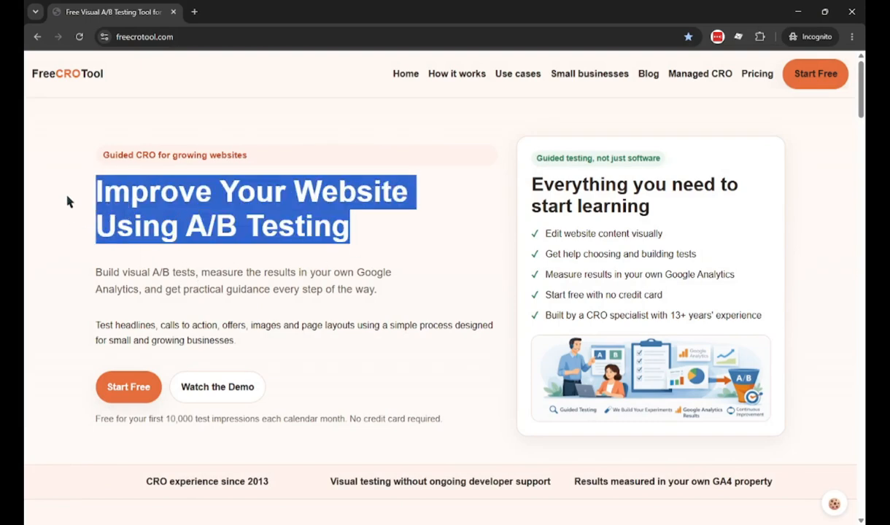
click(415, 246)
drag(415, 246, 88, 191)
click(417, 245)
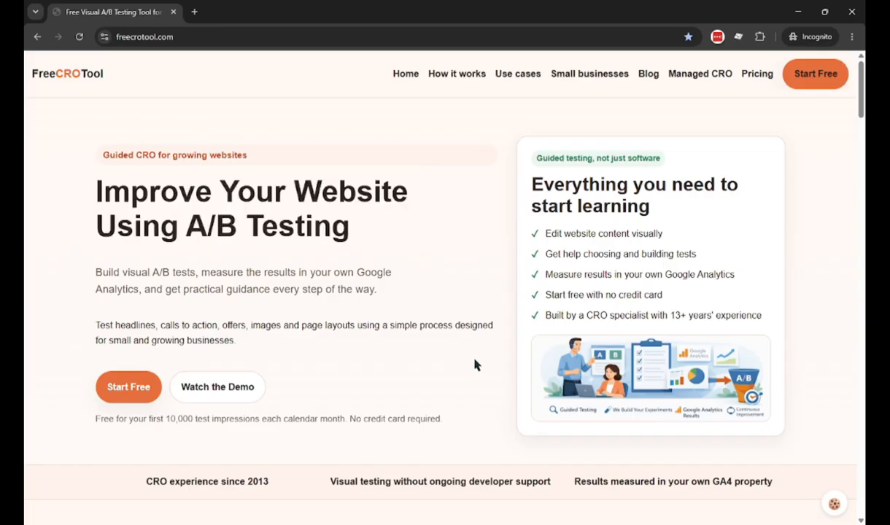